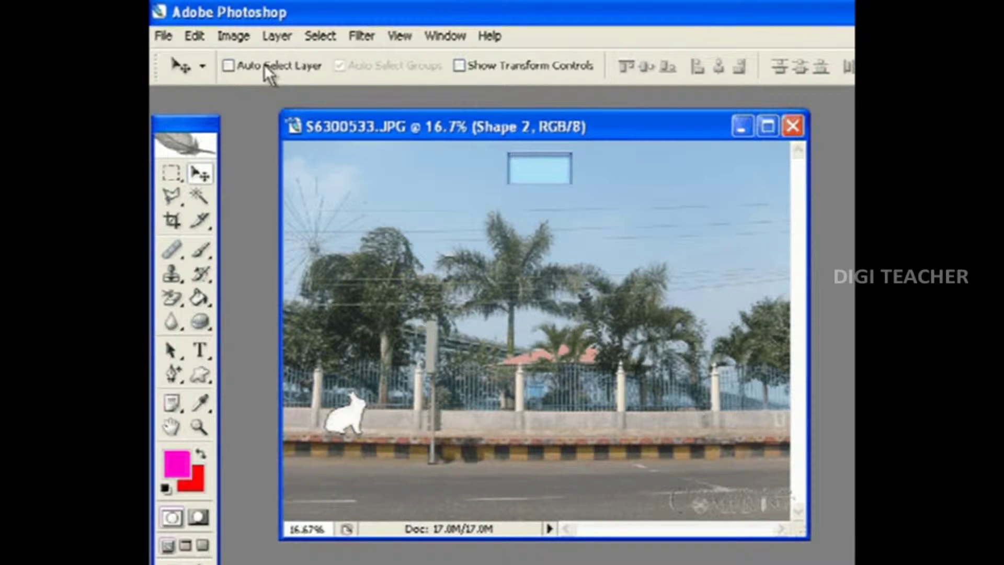
# Bring up the Image menu for the street photo S6300533.JPG
pyautogui.click(237, 37)
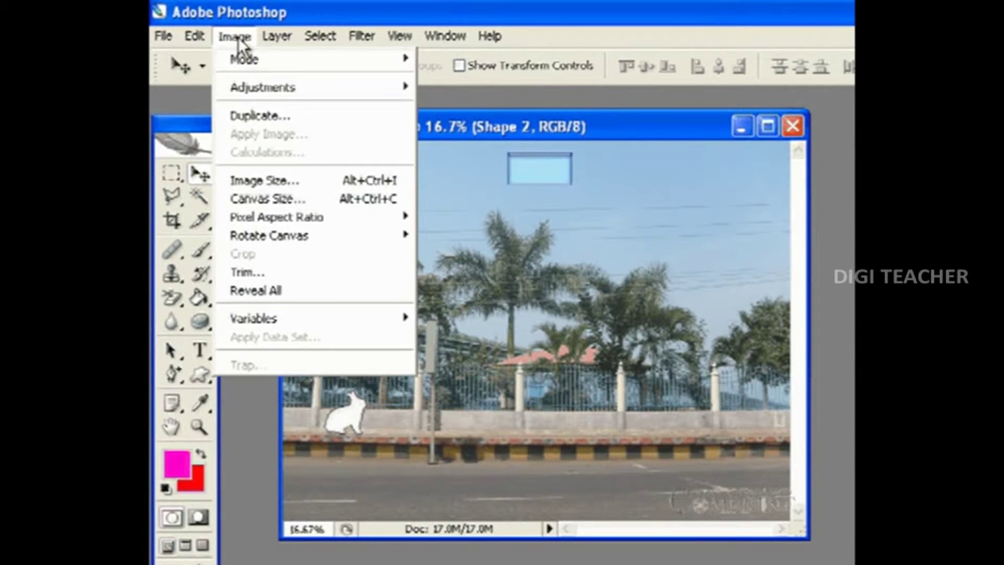
# Show Image Size for the 2816 × 2112 photo, toggling Constrain Proportions off and back on
pyautogui.click(258, 181)
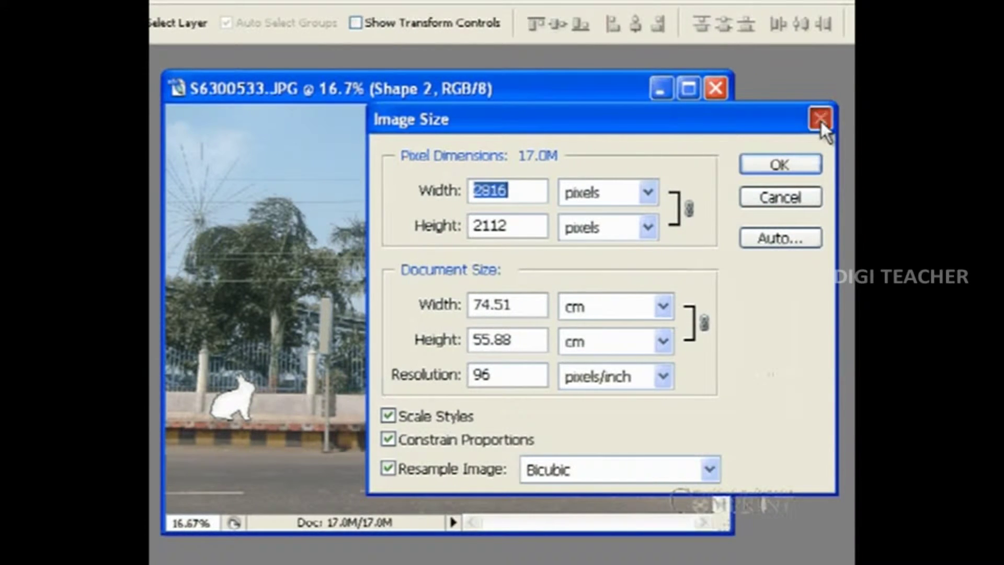
pyautogui.click(820, 119)
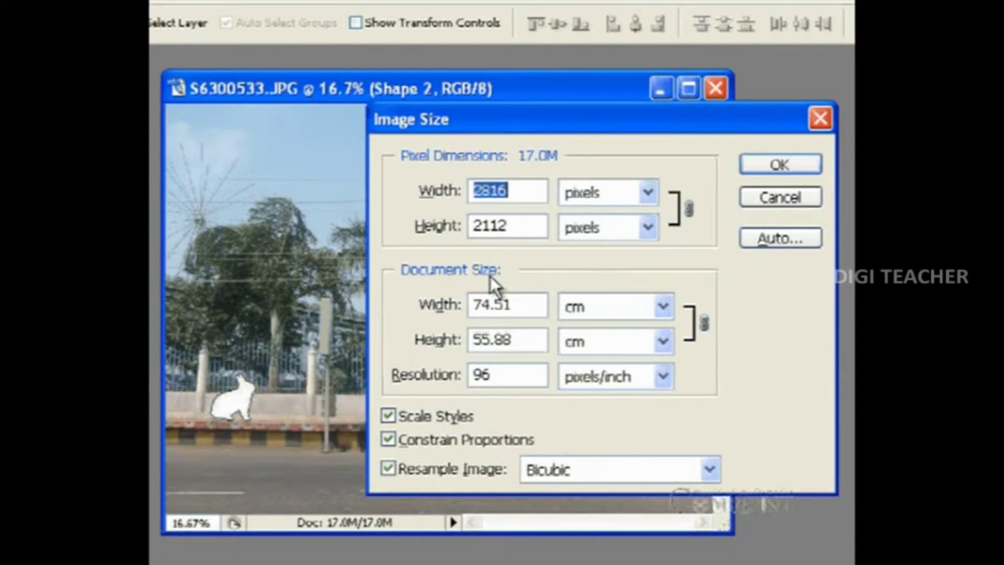
pyautogui.moveTo(450, 269)
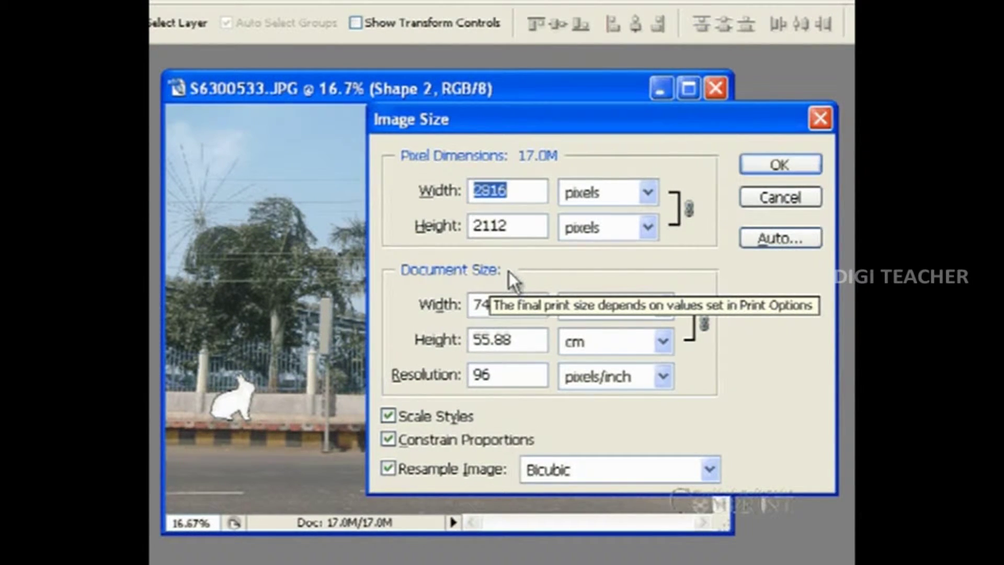
pyautogui.hotkey('alt', 'c')
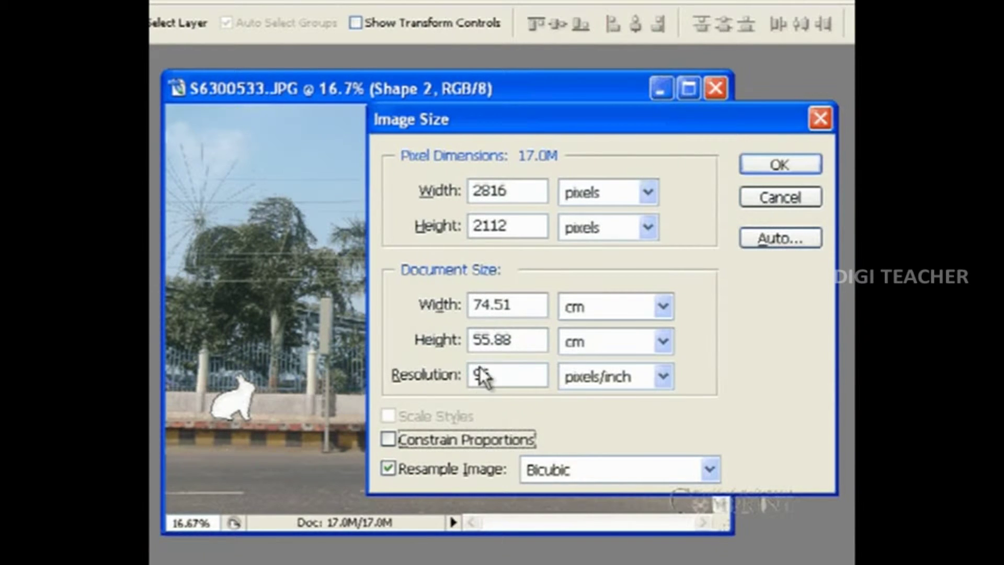
pyautogui.click(389, 436)
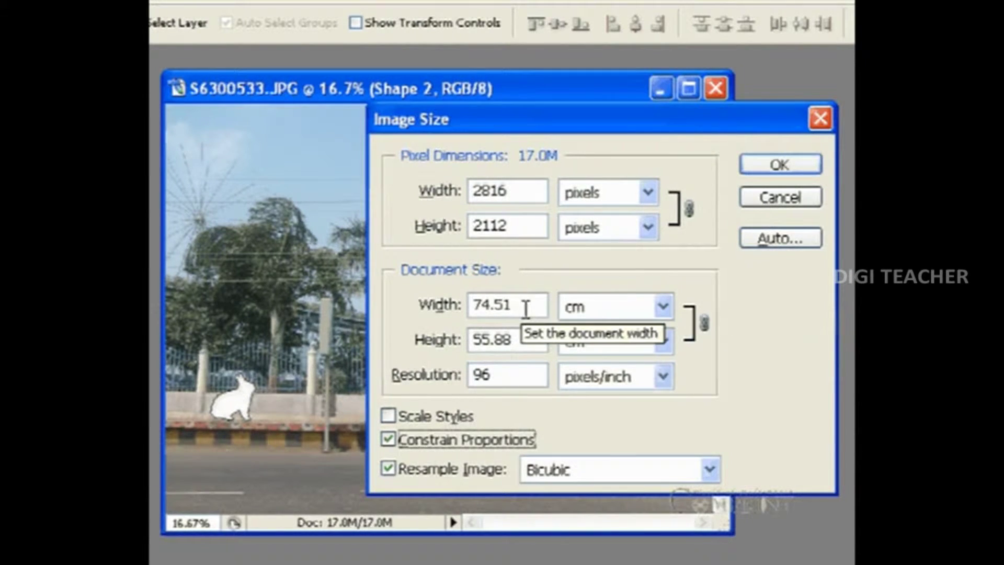
# Resize the photo to 50 cm wide (37.5 cm high) with Scale Styles enabled
pyautogui.moveTo(516, 305); pyautogui.dragTo(458, 311)
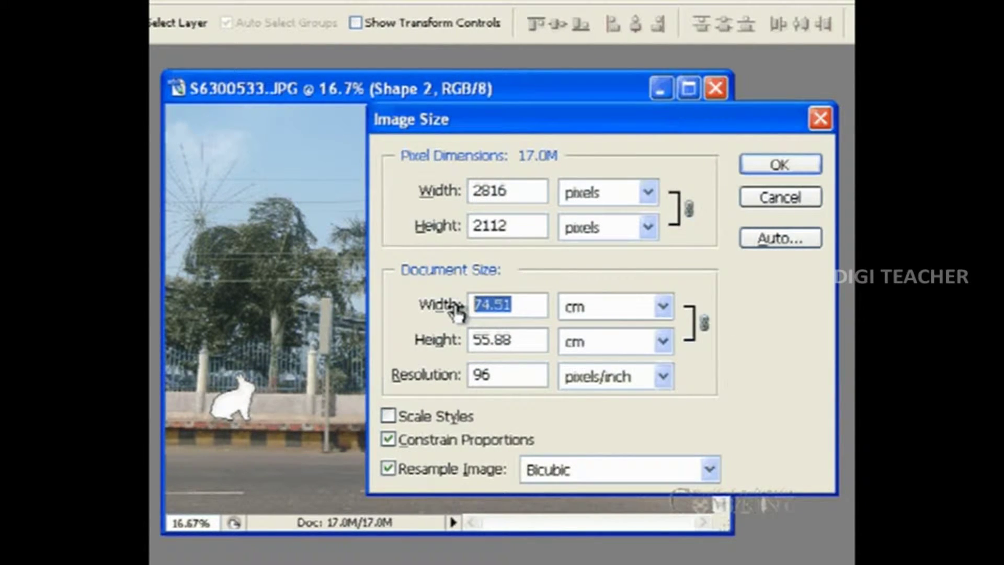
pyautogui.write('50')
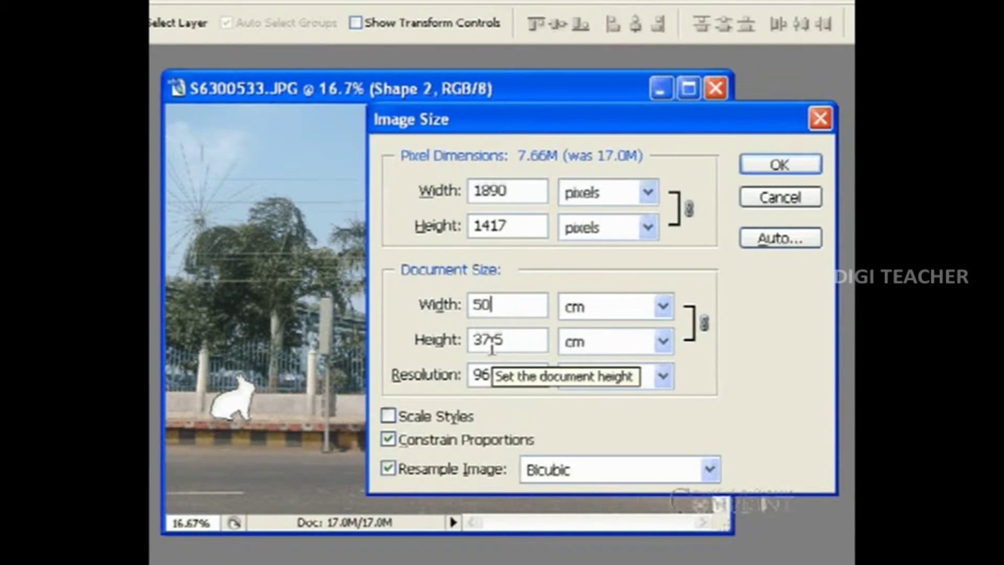
pyautogui.click(393, 418)
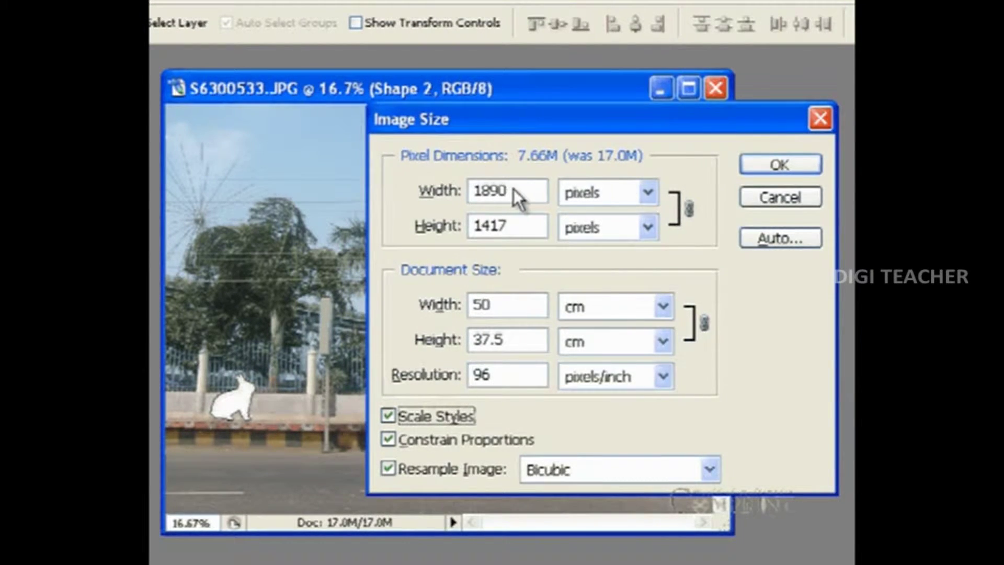
pyautogui.moveTo(441, 121); pyautogui.dragTo(518, 195)
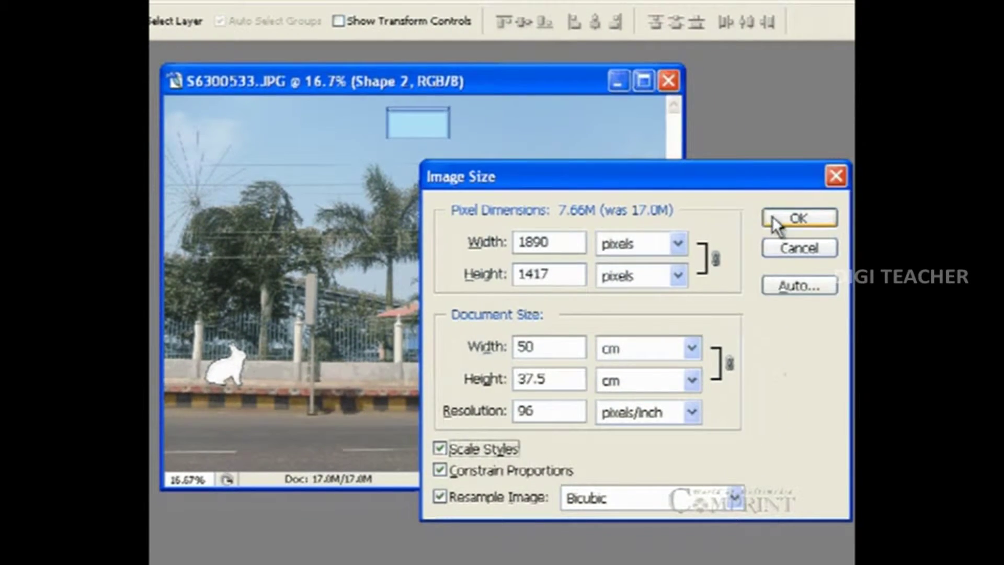
pyautogui.click(774, 219)
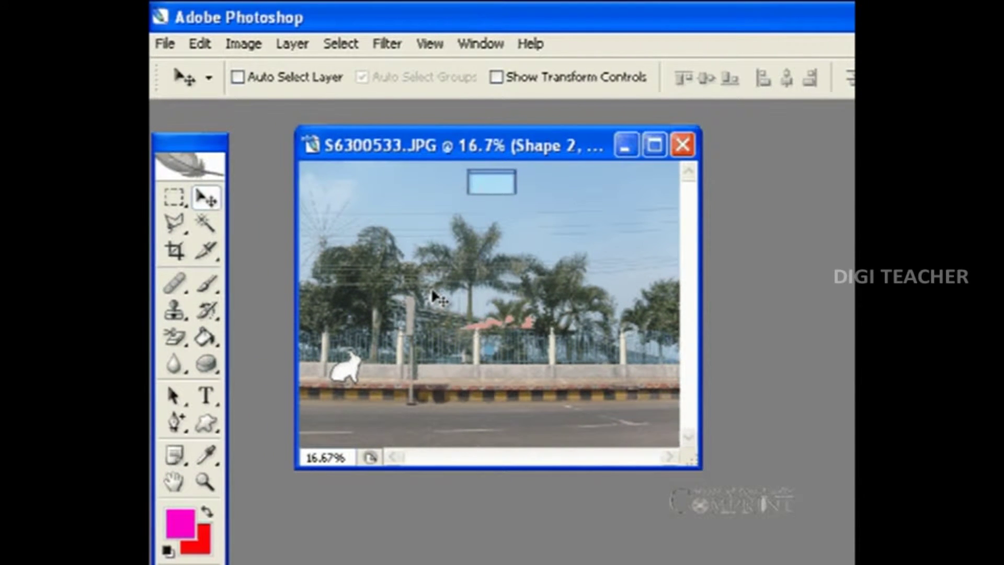
# Check the 50.01 × 37.49 cm Canvas Size, dismiss it, then recall it with Ctrl+Alt+C
pyautogui.click(236, 45)
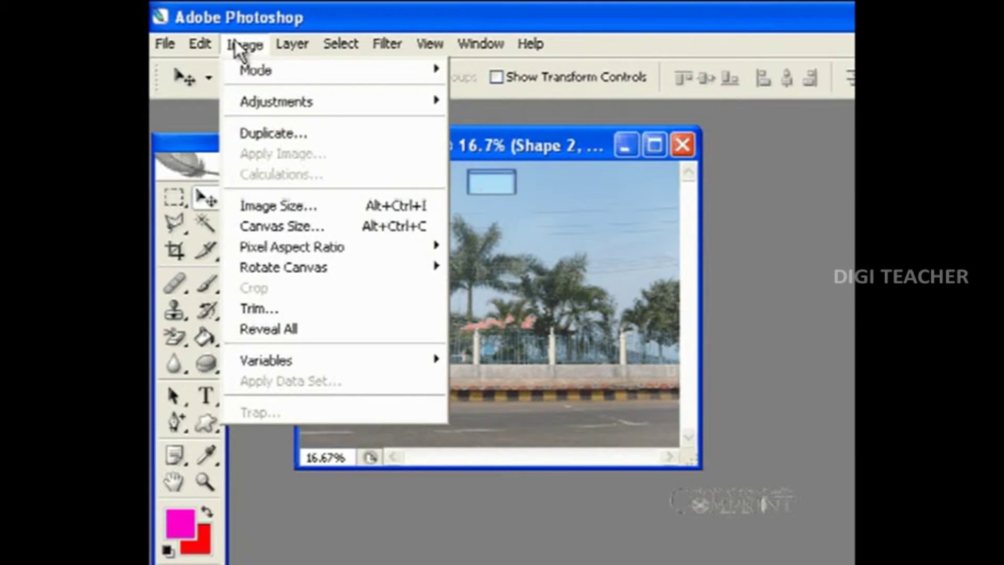
pyautogui.click(318, 226)
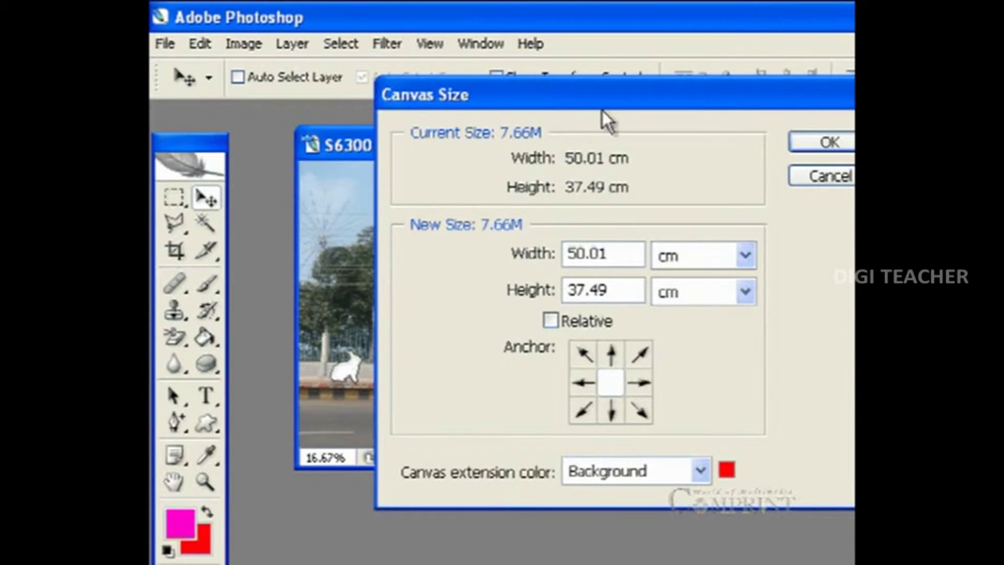
pyautogui.moveTo(588, 82); pyautogui.dragTo(687, 216)
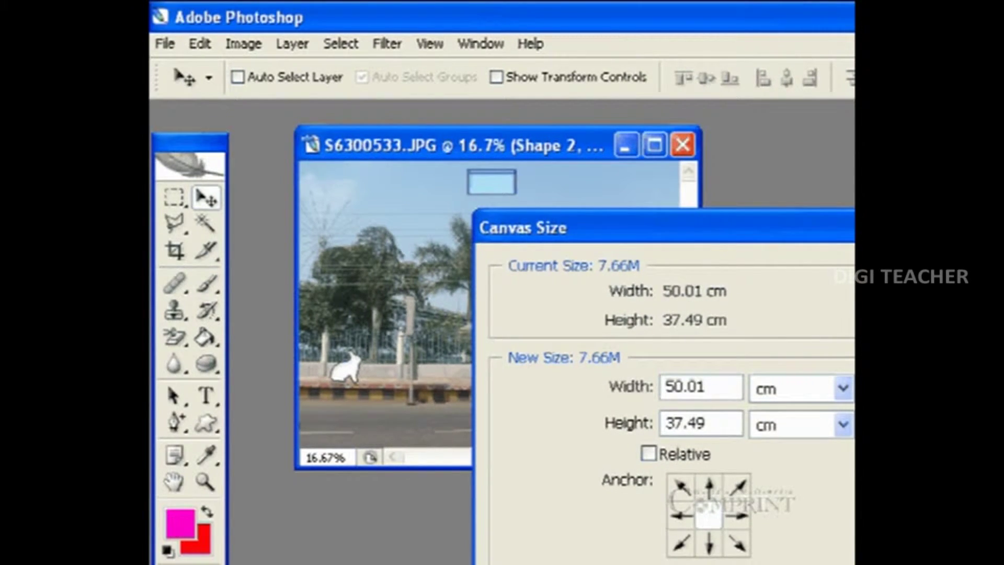
pyautogui.press('Escape')
pyautogui.press('alt')
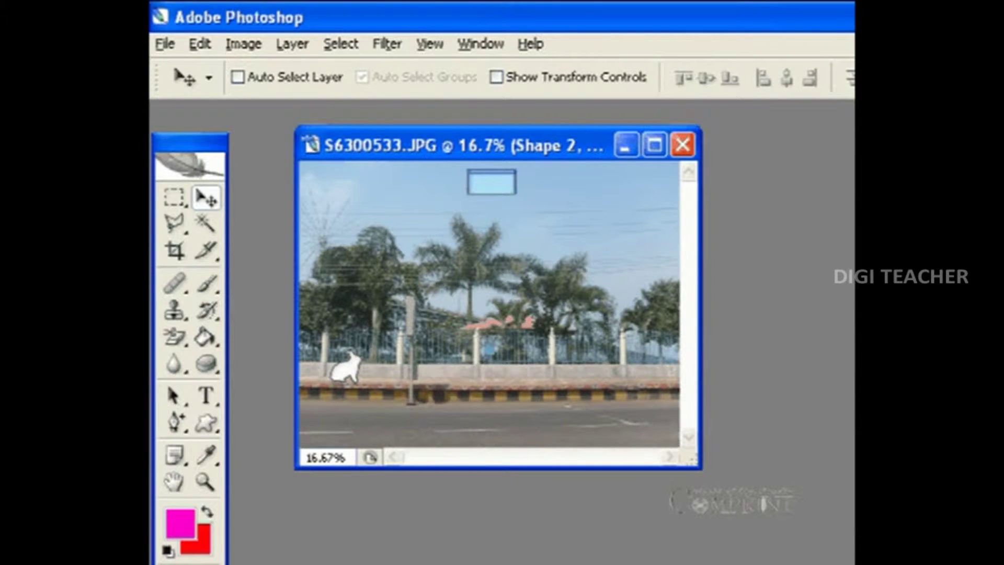
pyautogui.hotkey('ctrl', 'alt', 'c')
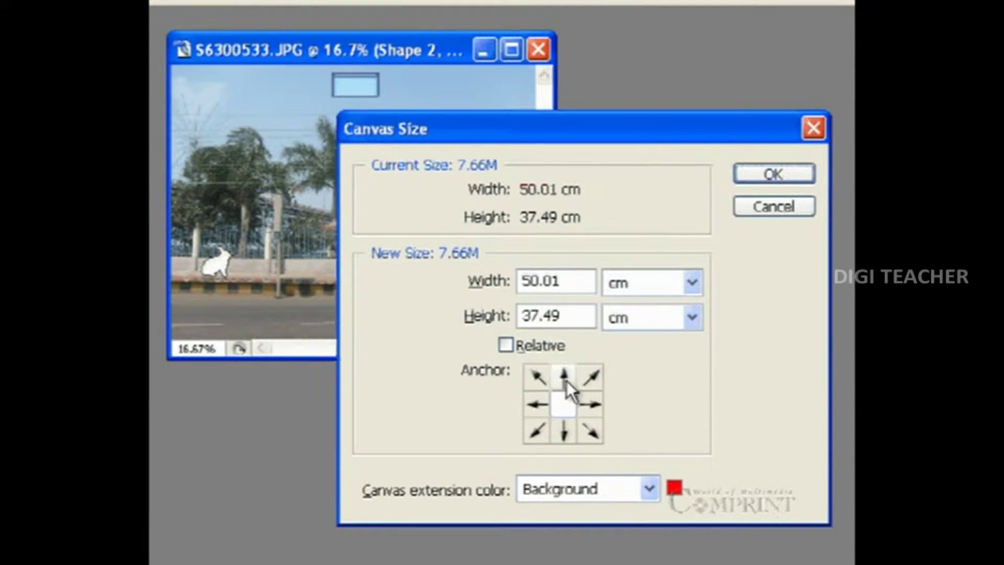
# Turn on Relative in Canvas Size so width and height reset to 0 cm
pyautogui.click(505, 344)
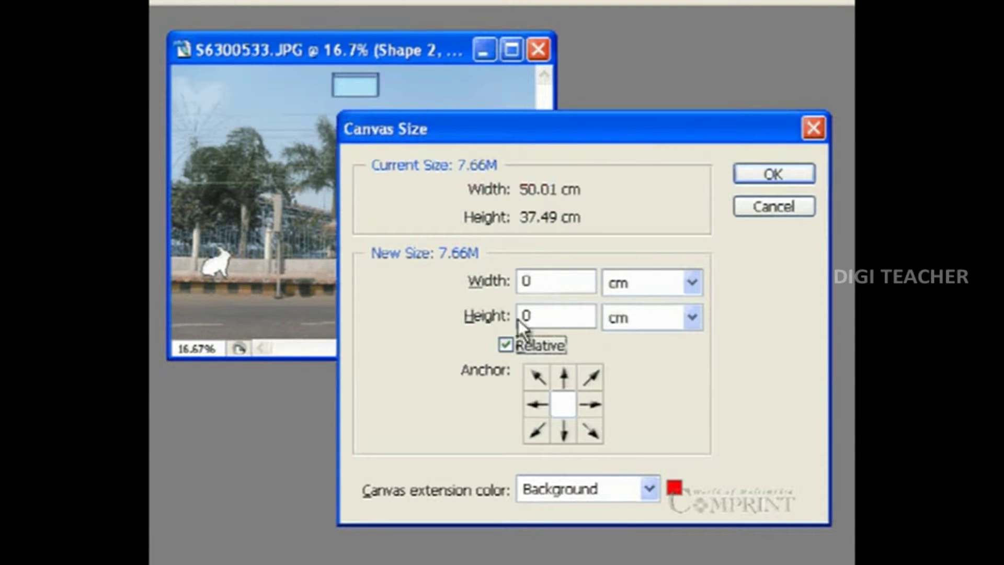
# Add 2 cm to canvas width and height, anchored in the centre after trying other anchors
pyautogui.moveTo(544, 281); pyautogui.dragTo(510, 285)
pyautogui.write('2')
pyautogui.moveTo(539, 316); pyautogui.dragTo(512, 320)
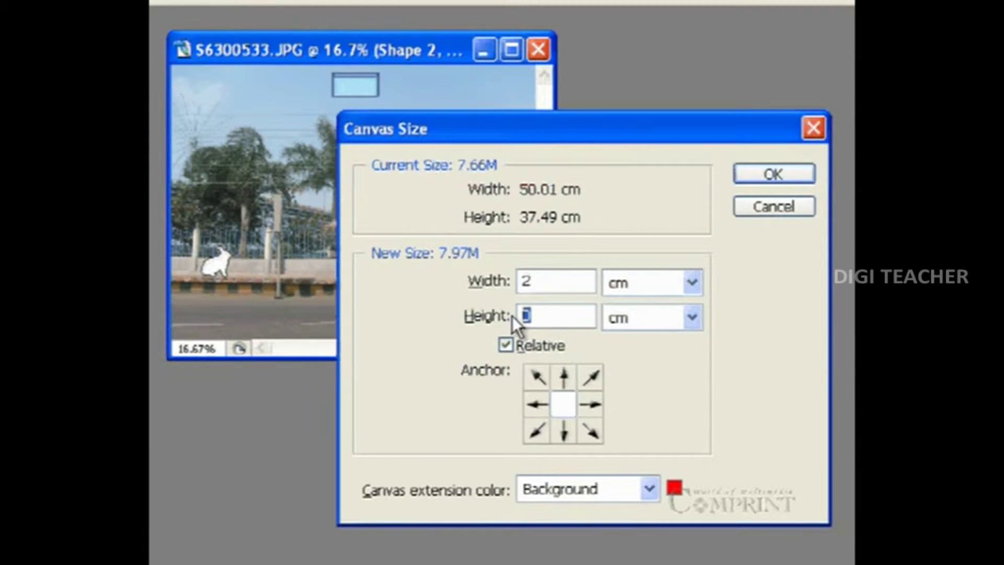
pyautogui.write('2')
pyautogui.click(588, 383)
pyautogui.click(539, 406)
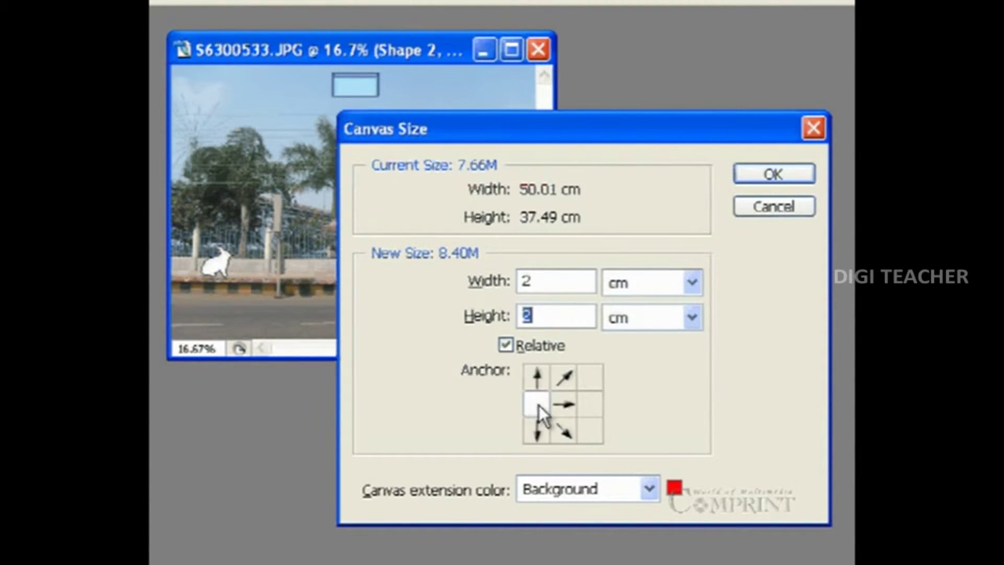
pyautogui.click(564, 403)
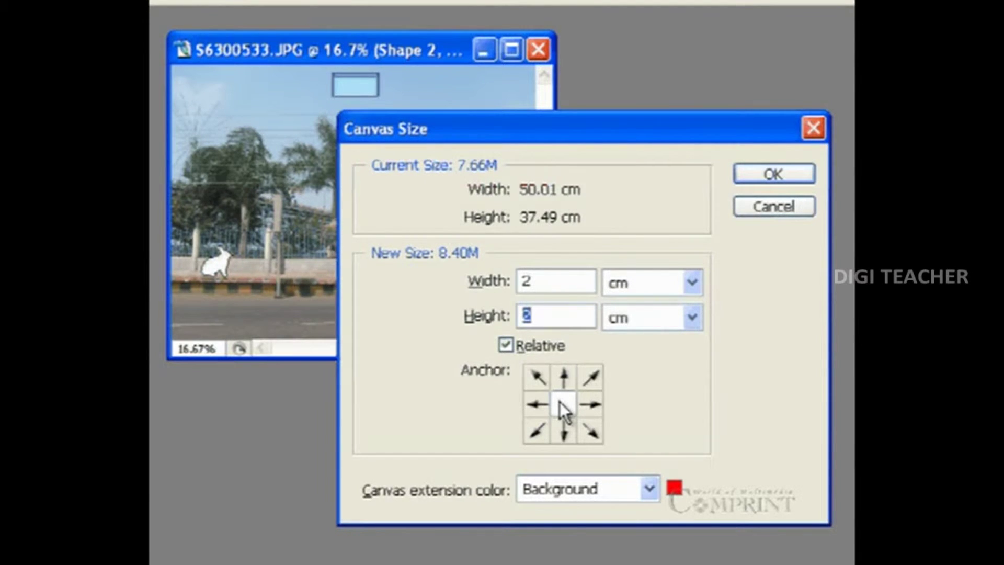
# Fill the added 2 cm canvas with bright purple, apply it, and enlarge the document view
pyautogui.click(674, 488)
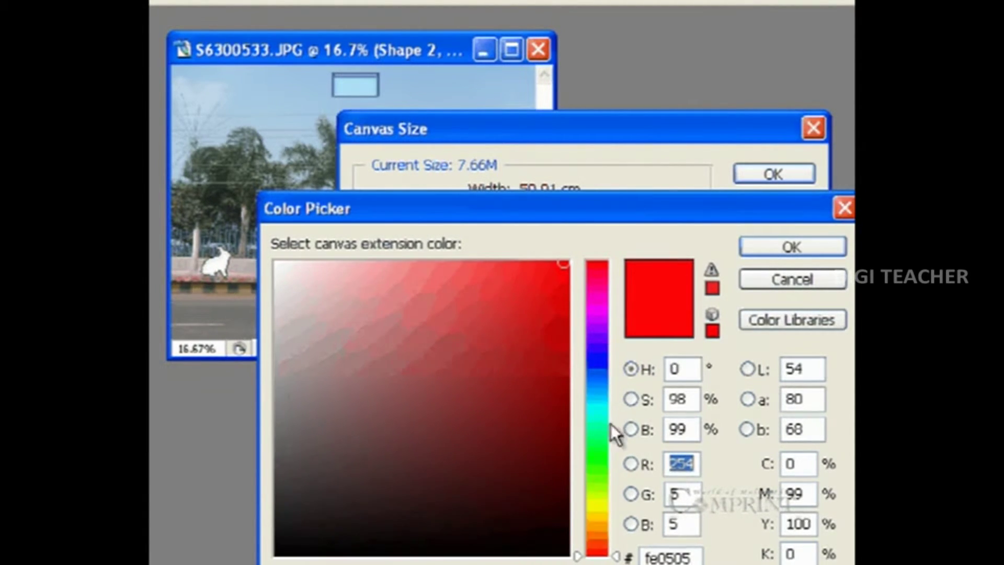
pyautogui.moveTo(616, 557)
pyautogui.mouseDown()
pyautogui.moveTo(619, 370)
pyautogui.moveTo(614, 359)
pyautogui.moveTo(613, 398)
pyautogui.moveTo(610, 330)
pyautogui.mouseUp()
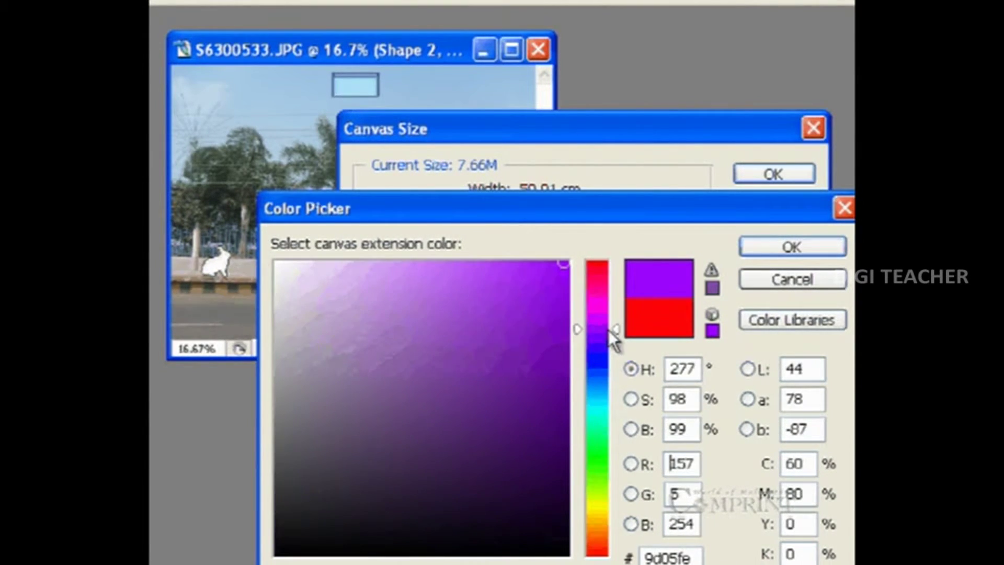
pyautogui.moveTo(564, 260); pyautogui.dragTo(571, 259)
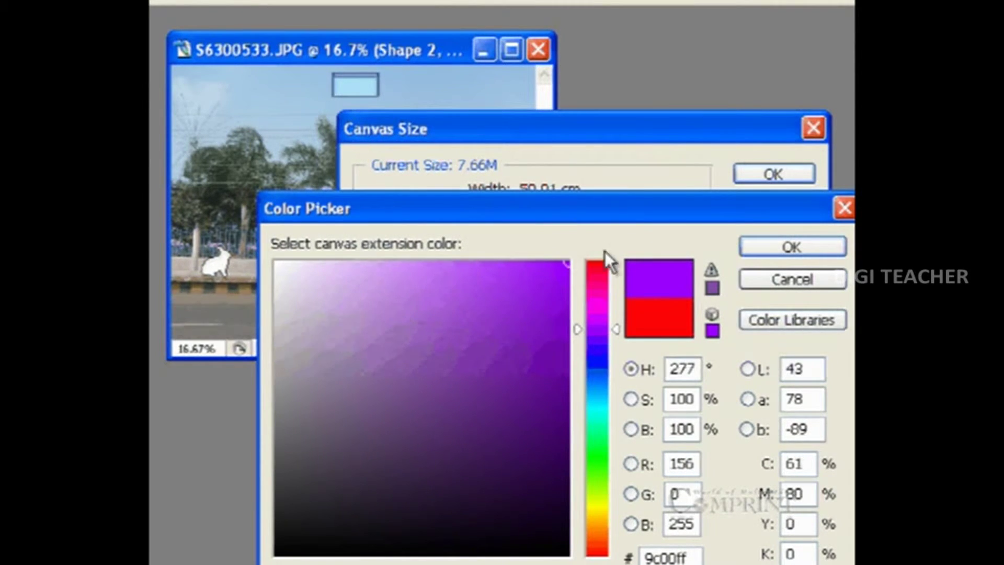
pyautogui.click(756, 247)
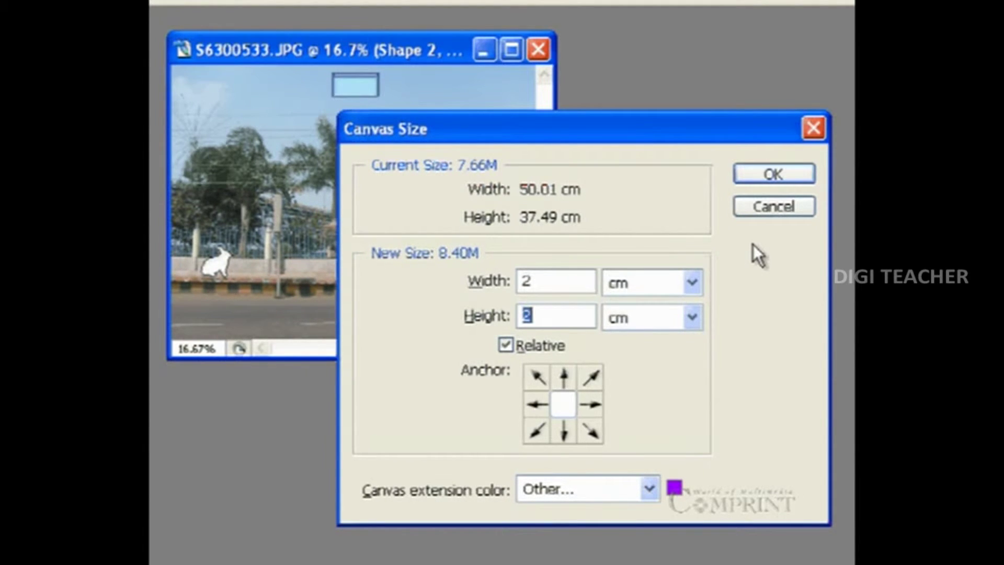
pyautogui.click(748, 176)
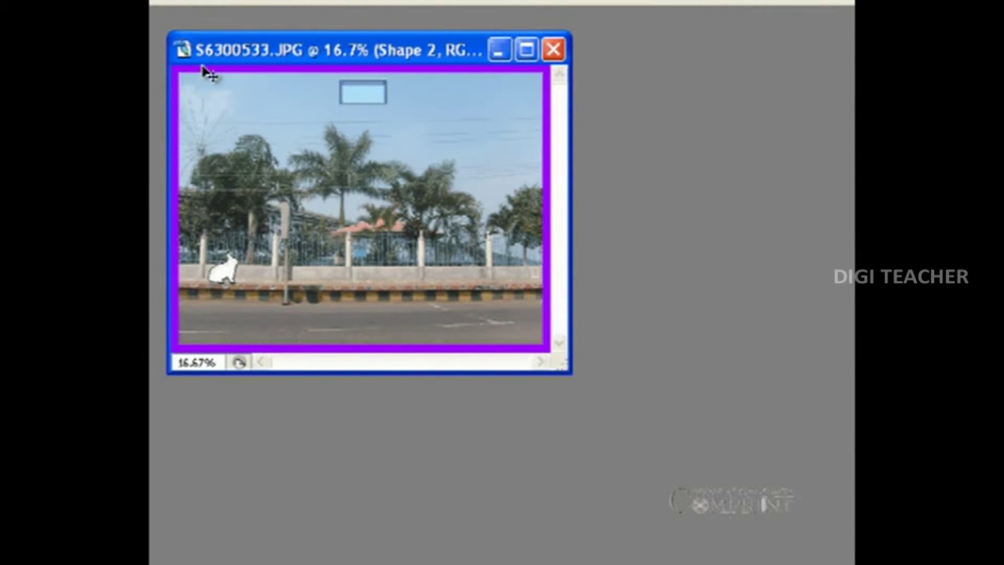
pyautogui.hotkey('ctrl', '+')
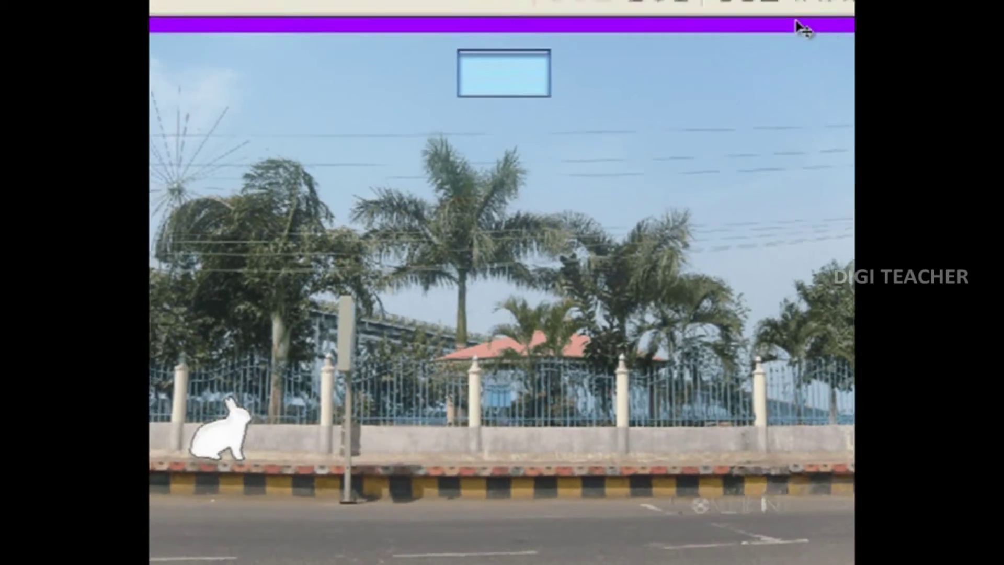
pyautogui.click(266, 21)
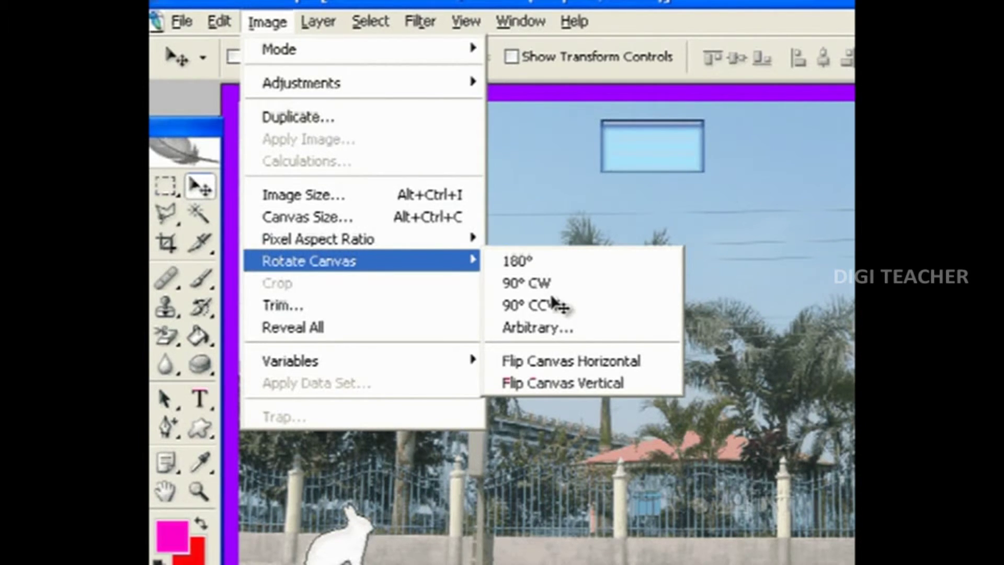
# Rotate the canvas 180°, then undo to return the photo upright
pyautogui.press('Right')
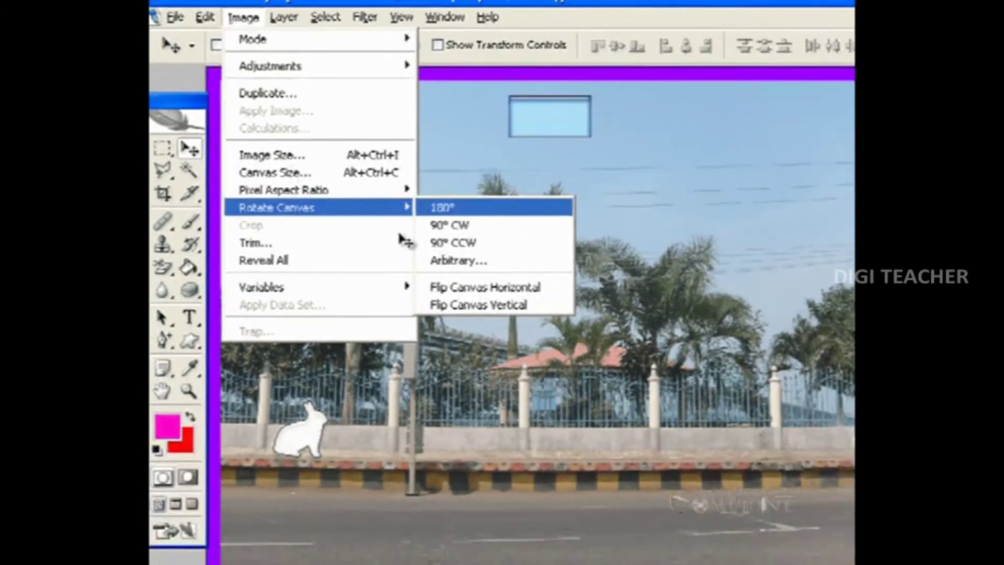
pyautogui.press('Return')
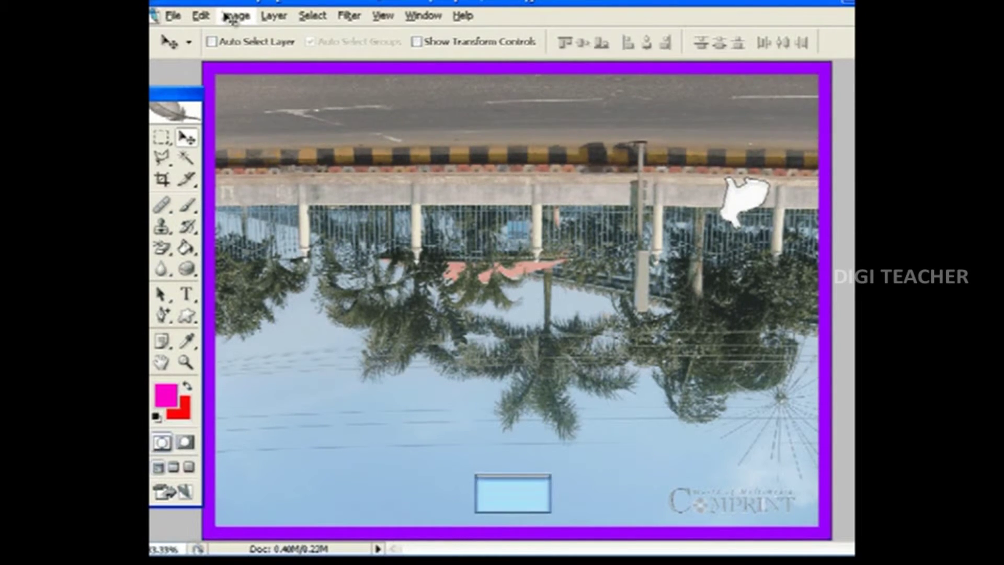
pyautogui.hotkey('ctrl', 'z')
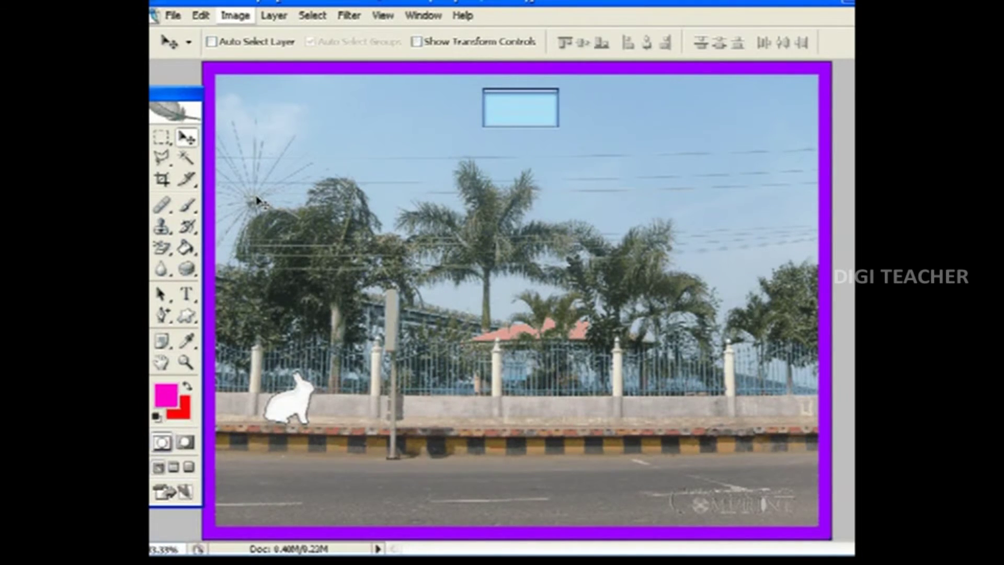
pyautogui.hotkey('alt', 'i')
# Rotate the canvas 90° clockwise and zoom out to see the whole photo
pyautogui.press('Down')
pyautogui.press('Down')
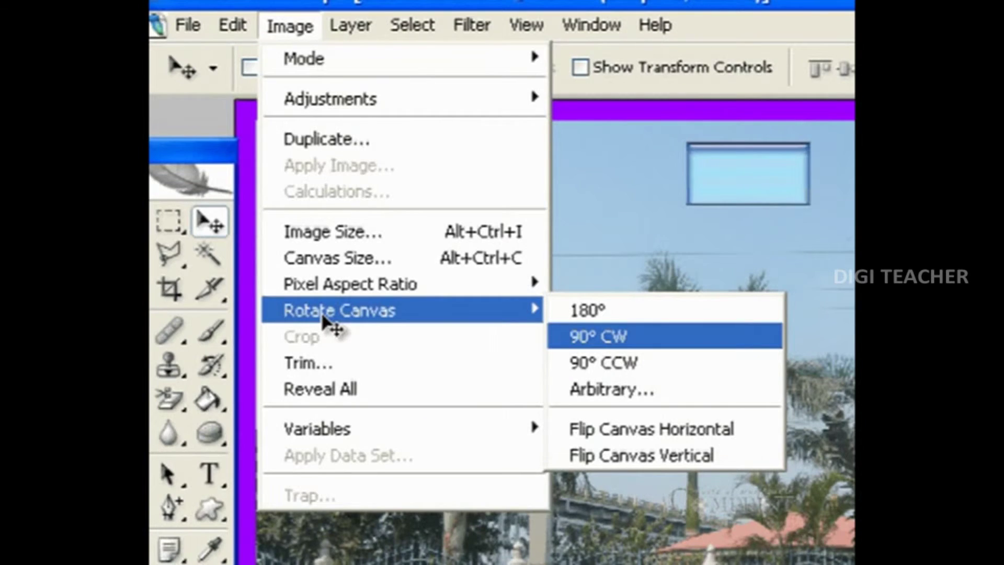
pyautogui.press('Return')
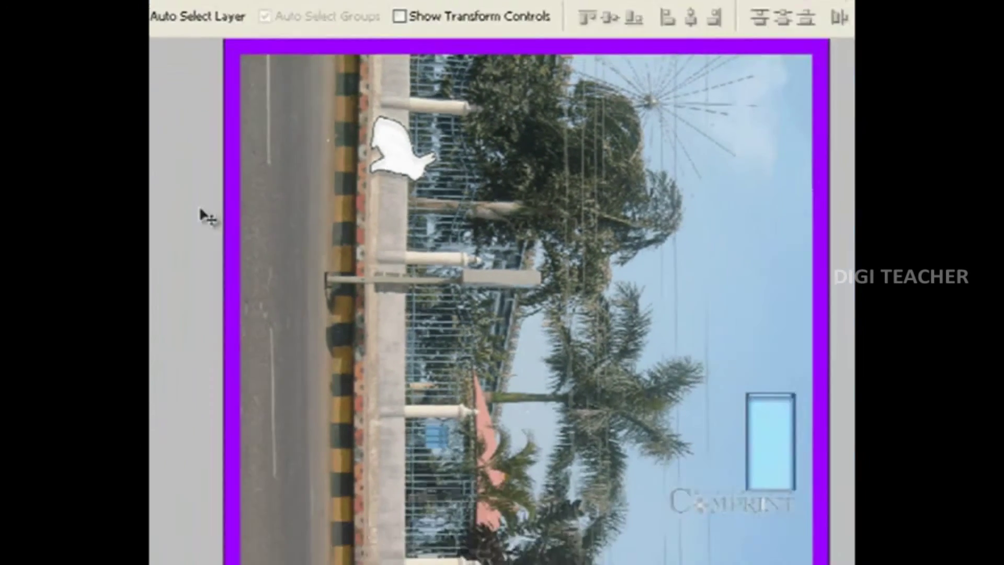
pyautogui.hotkey('ctrl', '-')
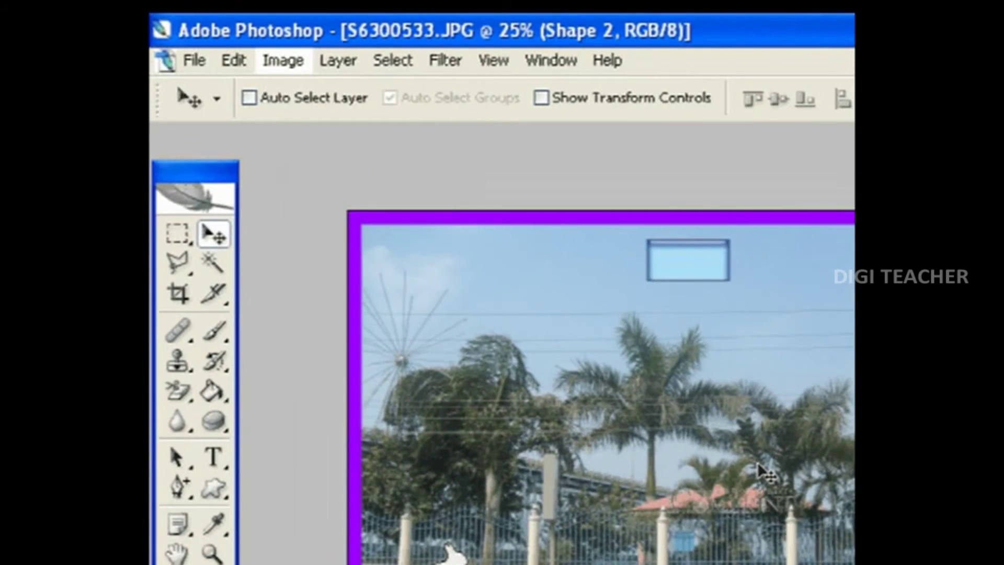
# Rotate the canvas 90° counter-clockwise, then undo it
pyautogui.click(283, 60)
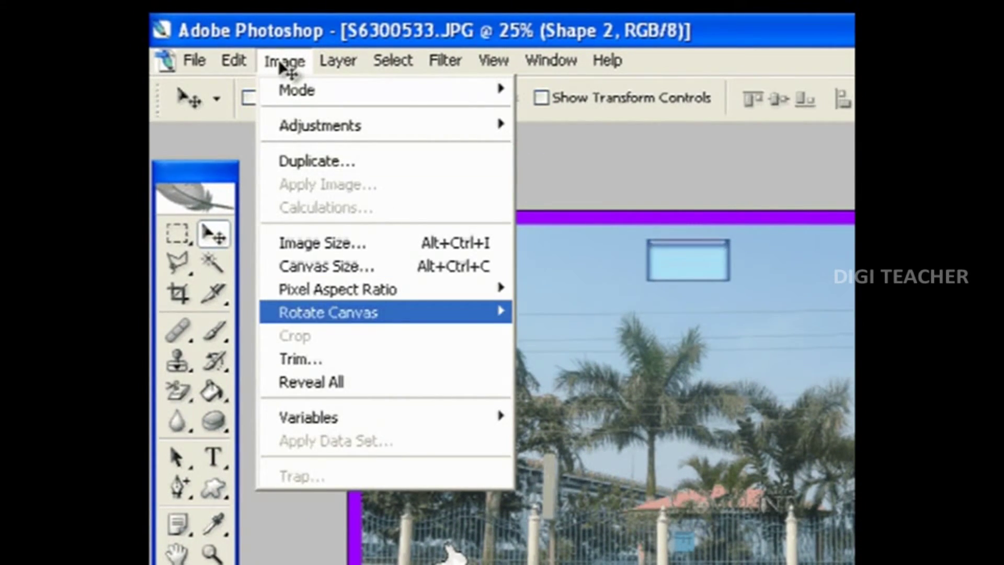
pyautogui.press('Right')
pyautogui.press('Down')
pyautogui.press('Down')
pyautogui.press('Return')
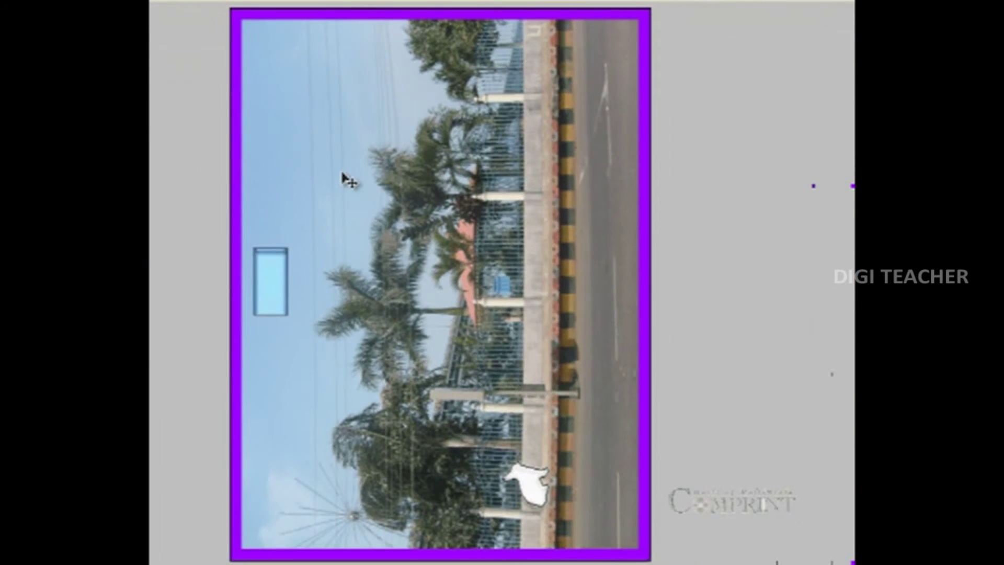
pyautogui.hotkey('ctrl', 'z')
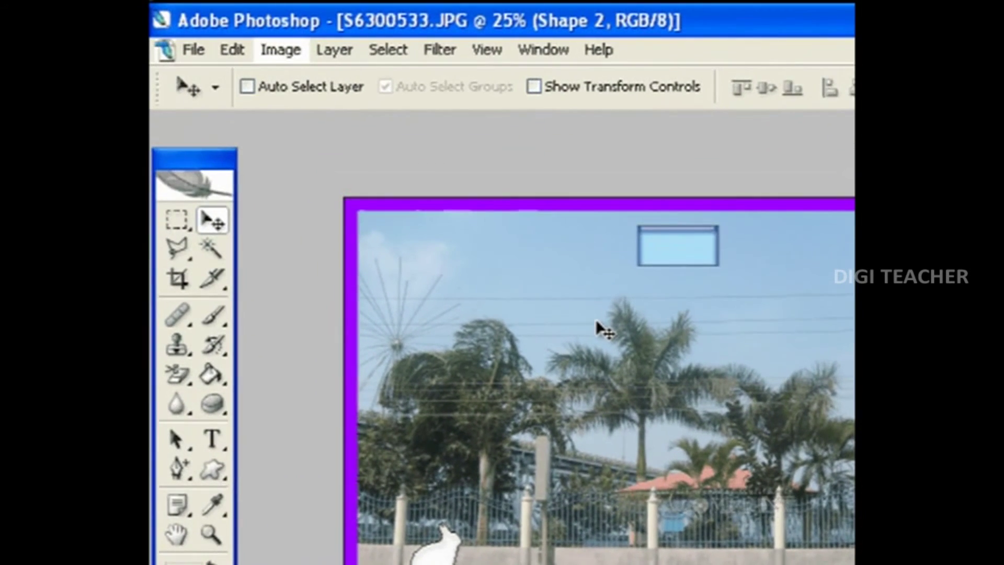
pyautogui.hotkey('alt', 'i')
# Reach the Arbitrary canvas rotation dialog via Image > Rotate Canvas
pyautogui.press('Down')
pyautogui.press('Down')
pyautogui.press('Down')
pyautogui.press('Down')
pyautogui.press('Right')
pyautogui.press('Down')
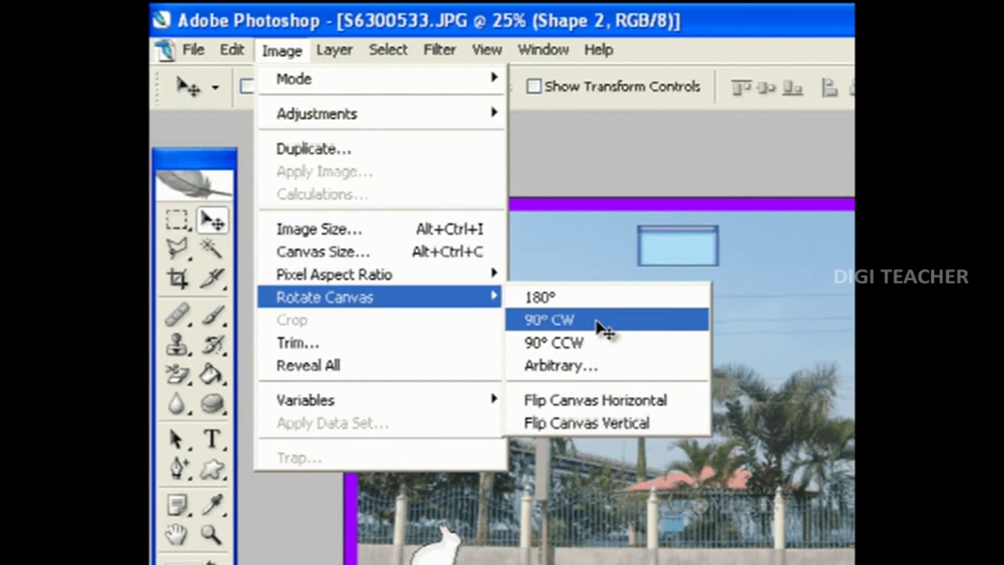
pyautogui.press('Down')
pyautogui.press('Down')
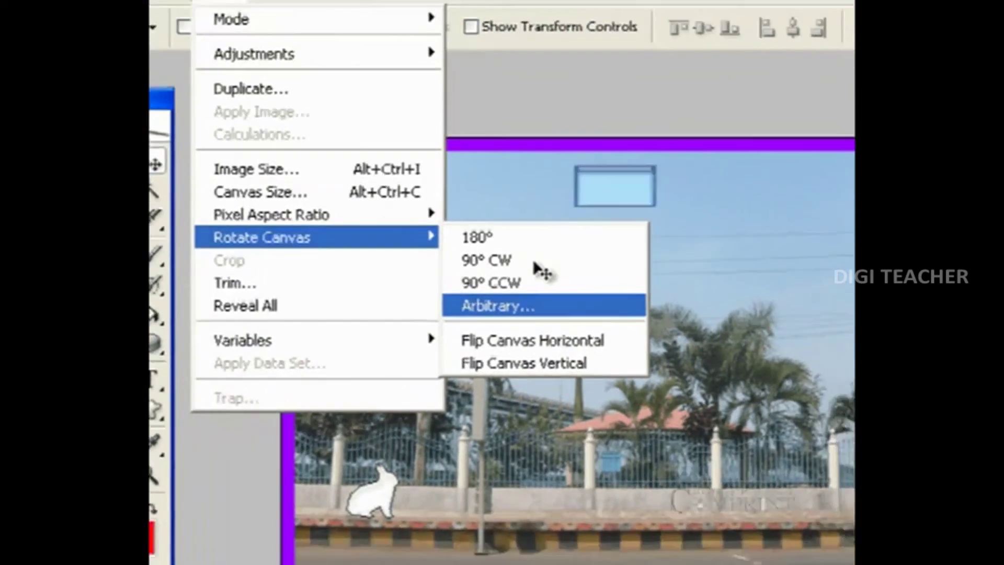
pyautogui.press('Return')
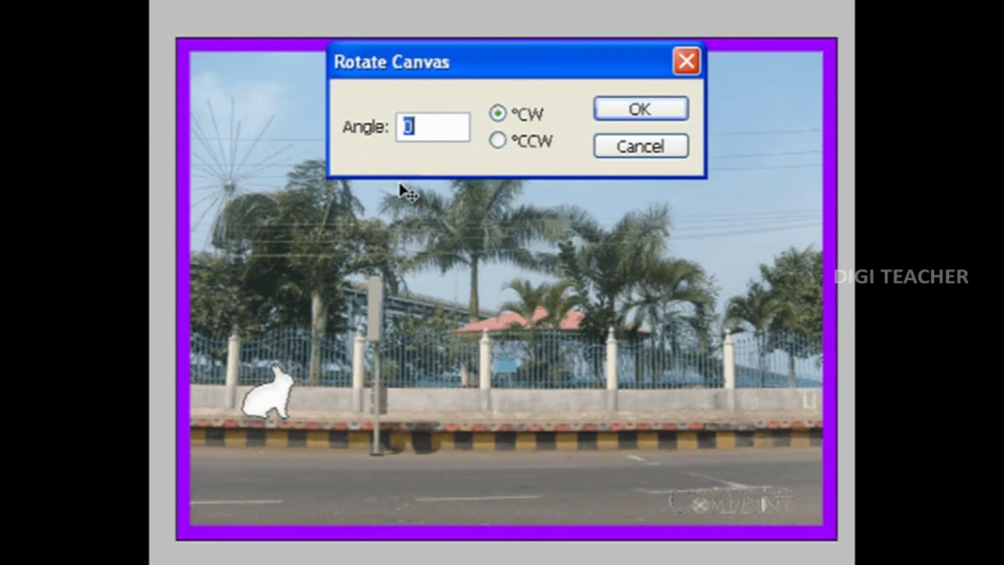
# Rotate the canvas 30° counter-clockwise, then undo the rotation
pyautogui.write('-0.03')
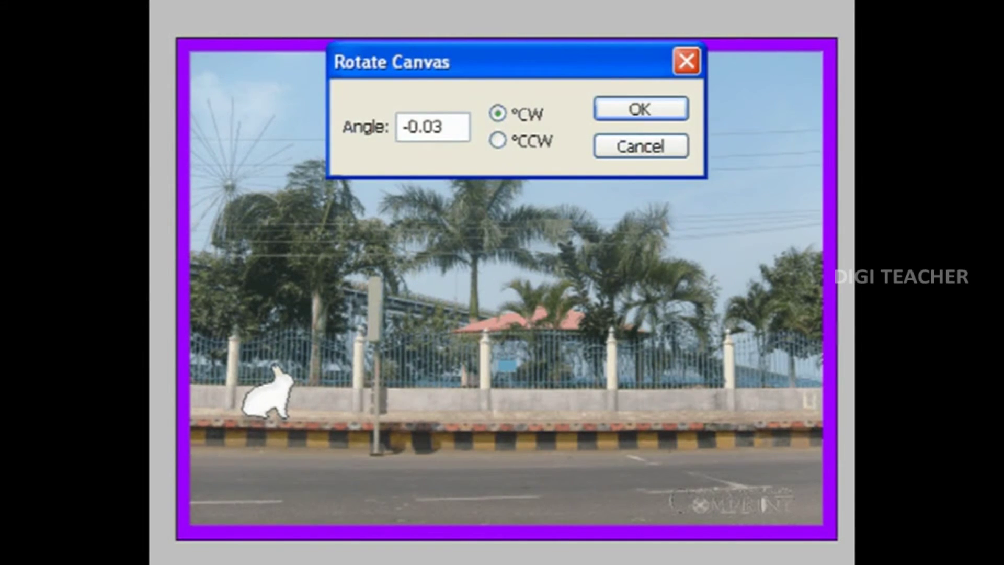
pyautogui.hotkey('ctrl', 'a')
pyautogui.write('30')
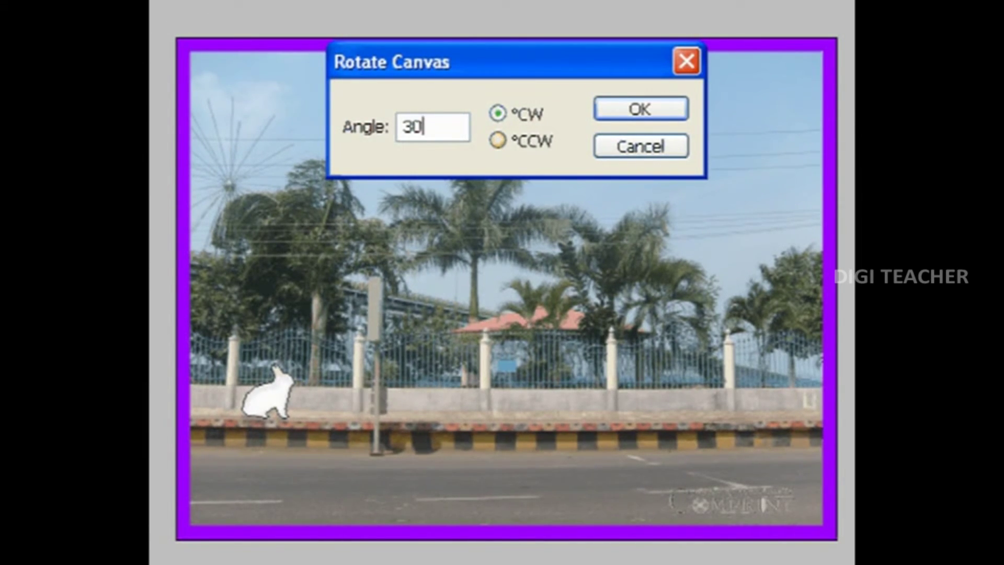
pyautogui.click(497, 140)
pyautogui.press('Return')
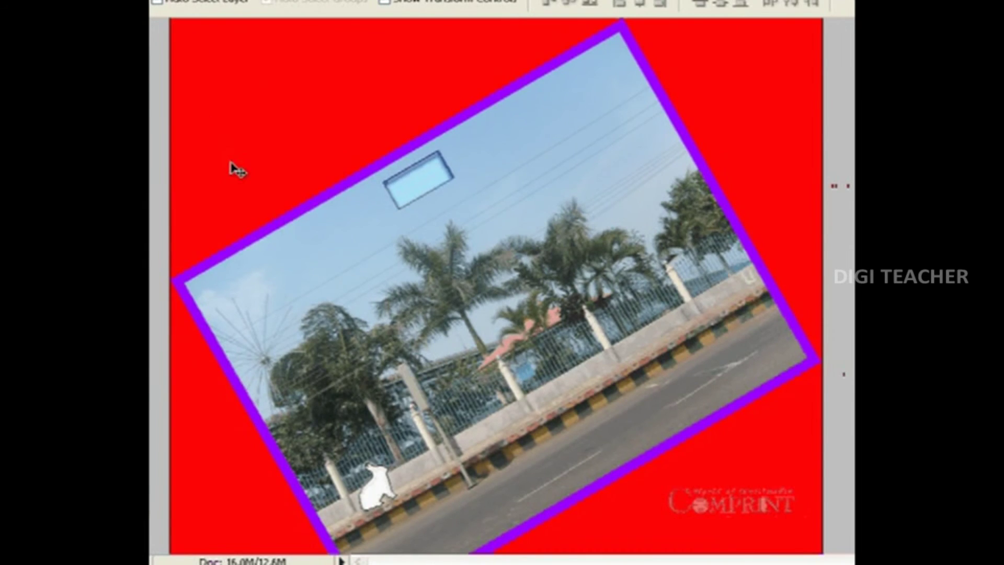
pyautogui.hotkey('ctrl', 'z')
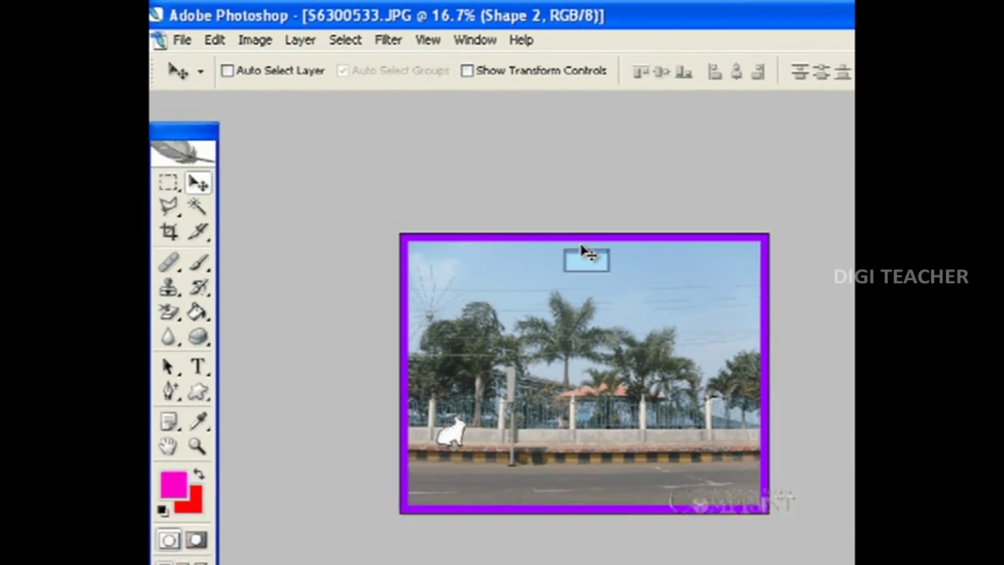
# Flip the canvas horizontally via Image > Rotate Canvas, then undo the flip
pyautogui.hotkey('alt', 'i')
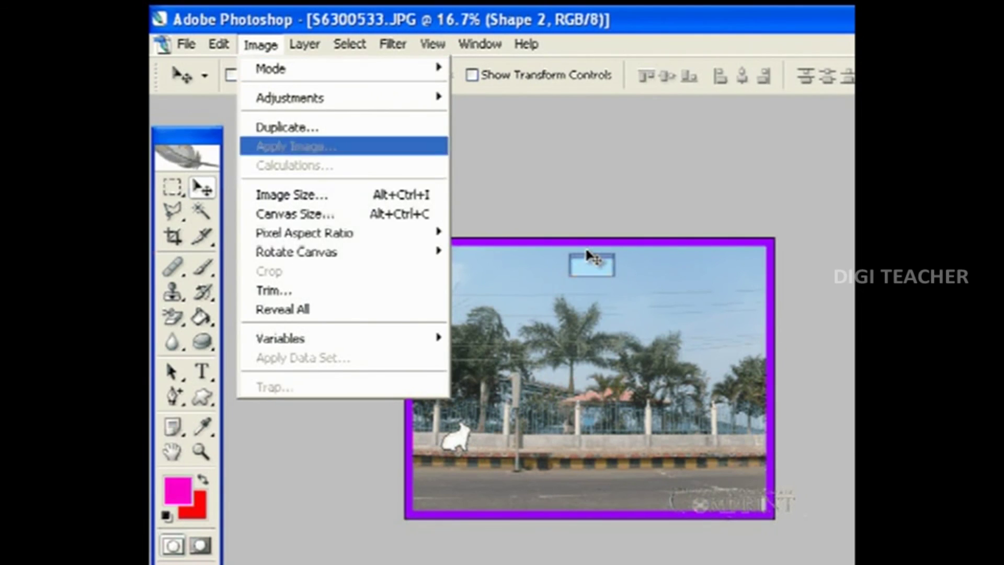
pyautogui.press('Down')
pyautogui.press('Down')
pyautogui.press('Down')
pyautogui.press('Right')
pyautogui.press('Down')
pyautogui.press('Down')
pyautogui.press('Down')
pyautogui.press('Down')
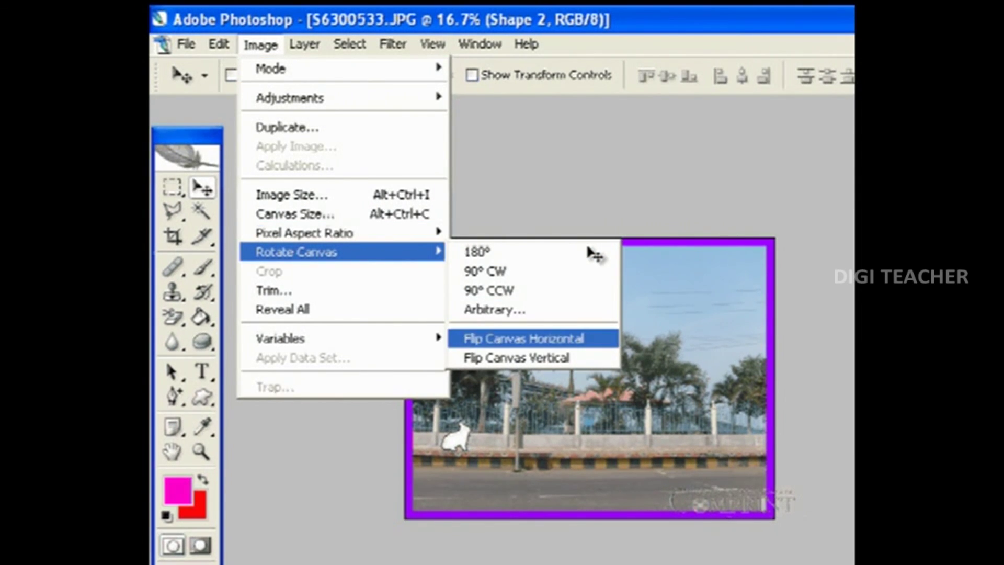
pyautogui.press('Return')
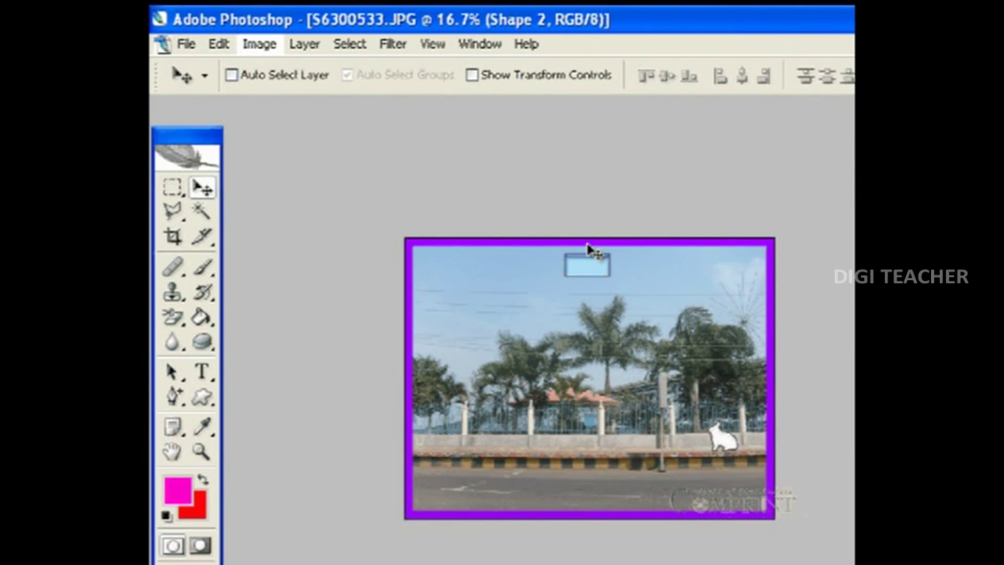
pyautogui.hotkey('ctrl', 'z')
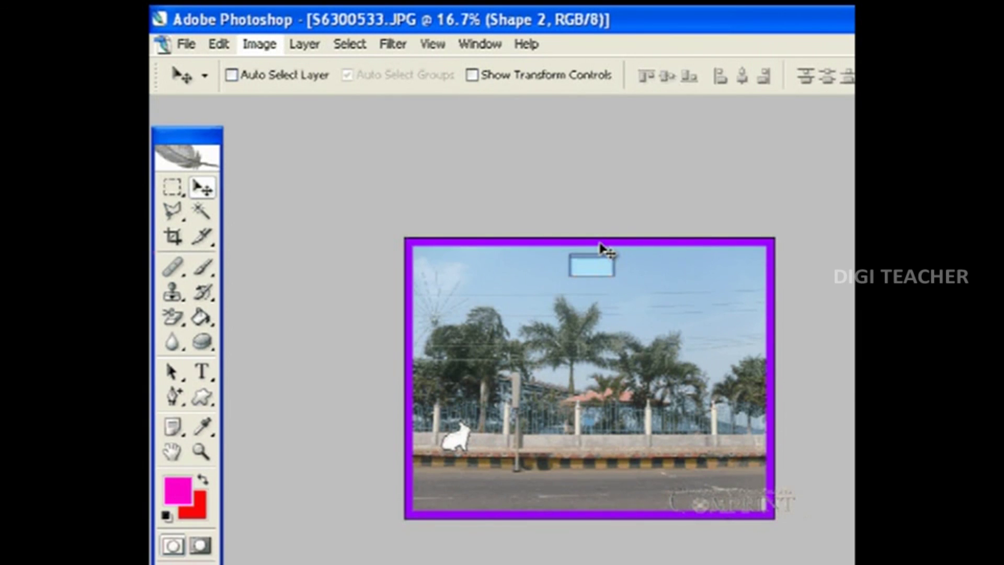
# Flip the canvas vertically, then undo it to restore the original orientation
pyautogui.hotkey('alt', 'i')
pyautogui.press('Down')
pyautogui.press('Down')
pyautogui.press('Down')
pyautogui.press('Down')
pyautogui.press('Right')
pyautogui.press('Down')
pyautogui.press('Down')
pyautogui.press('Down')
pyautogui.press('Down')
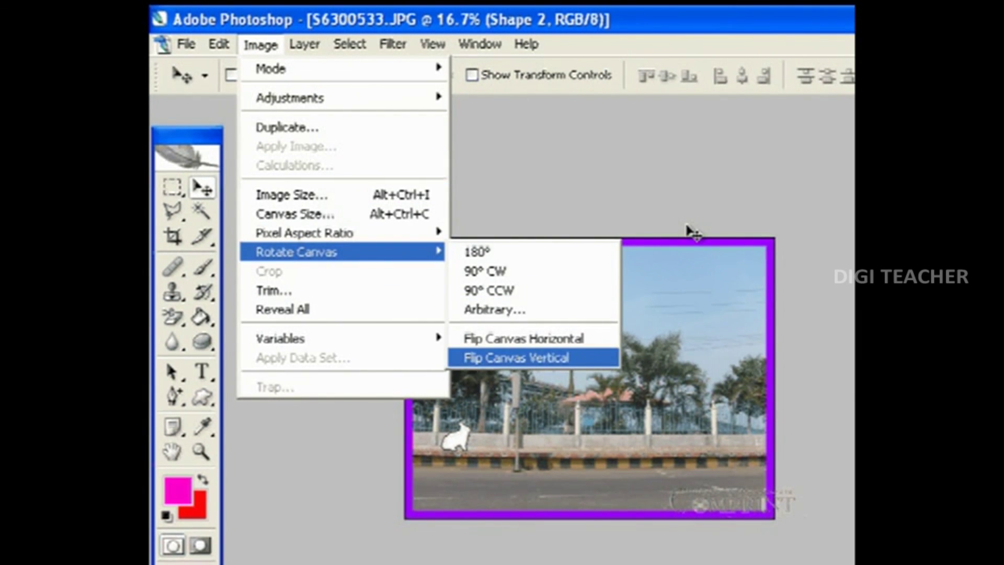
pyautogui.press('Return')
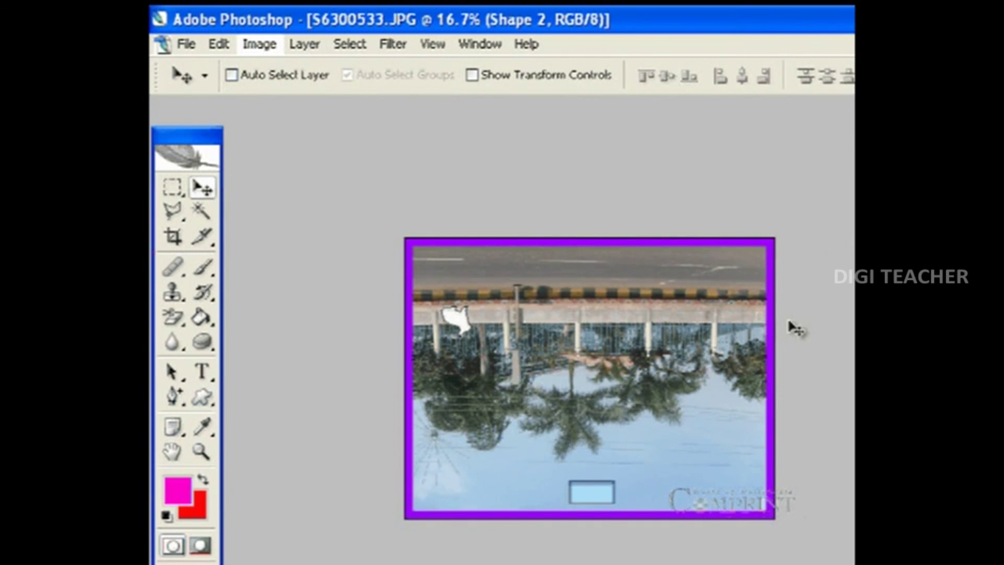
pyautogui.hotkey('ctrl', 'z')
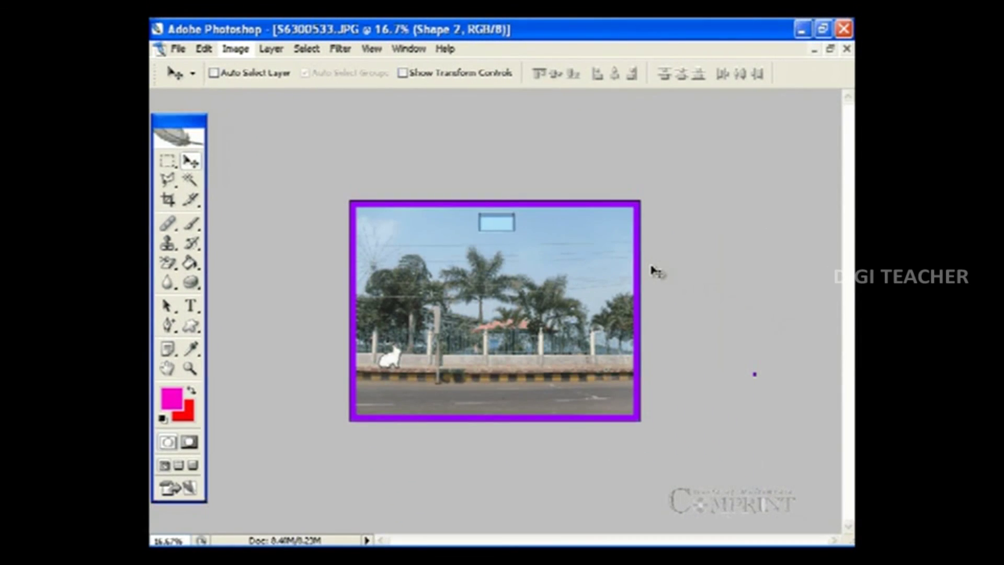